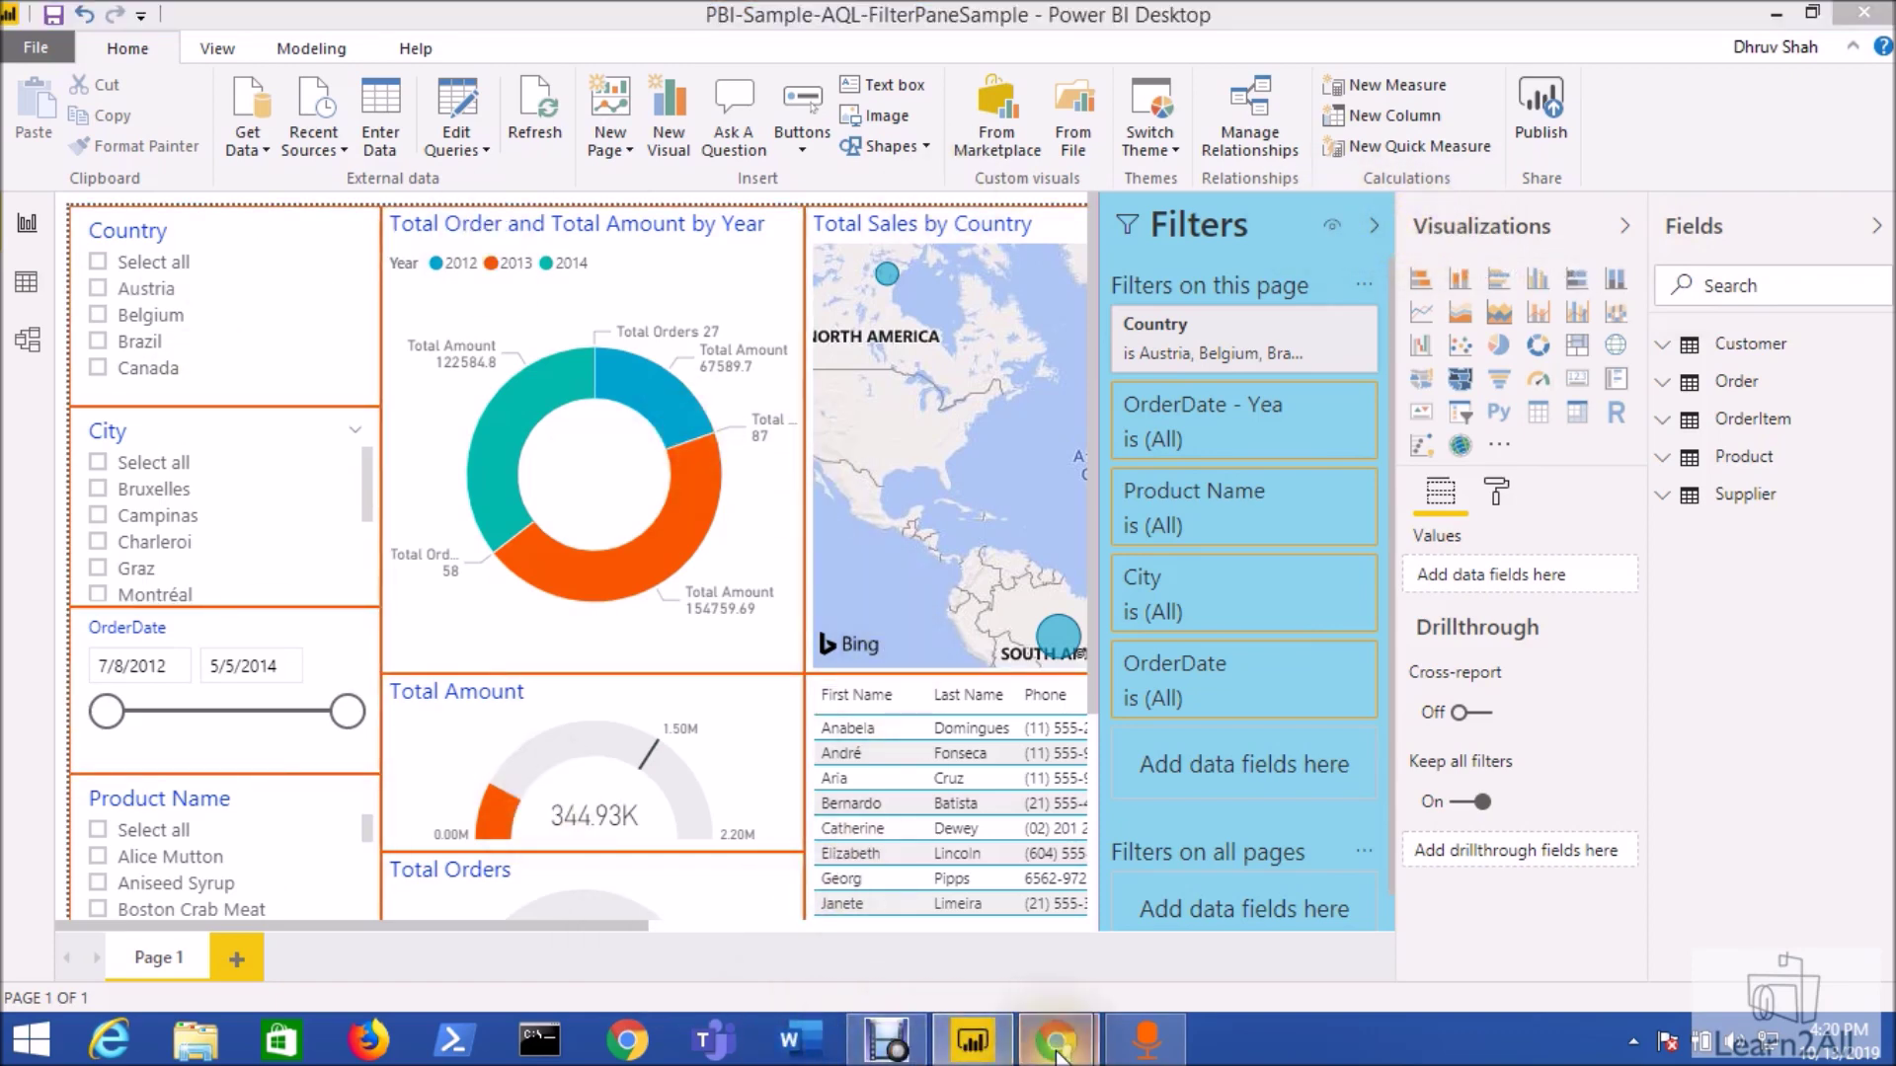
Check the published sample report's filters pane in Chrome, then return to Power BI Desktop
{"action": "left_click", "coordinate": [1055, 1042]}
{"action": "left_click", "coordinate": [1208, 902]}
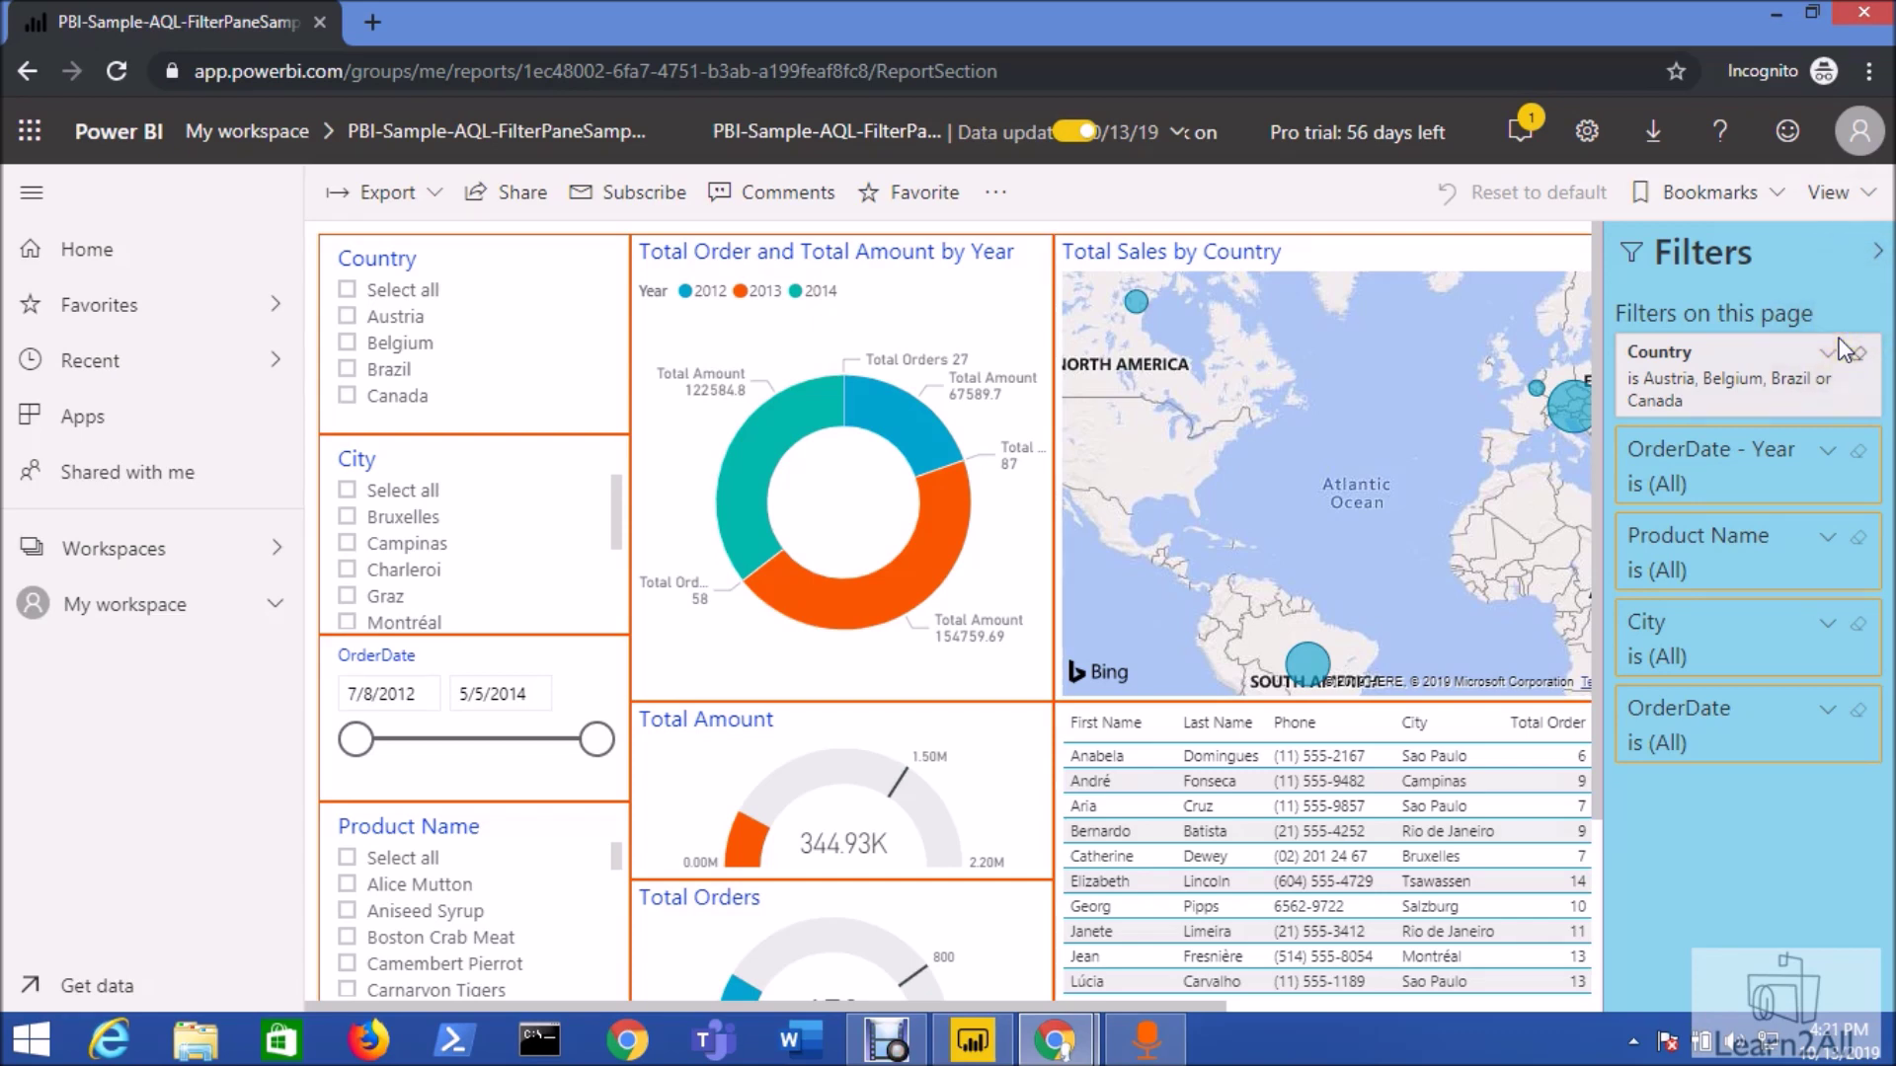
{"action": "left_click", "coordinate": [975, 1041]}
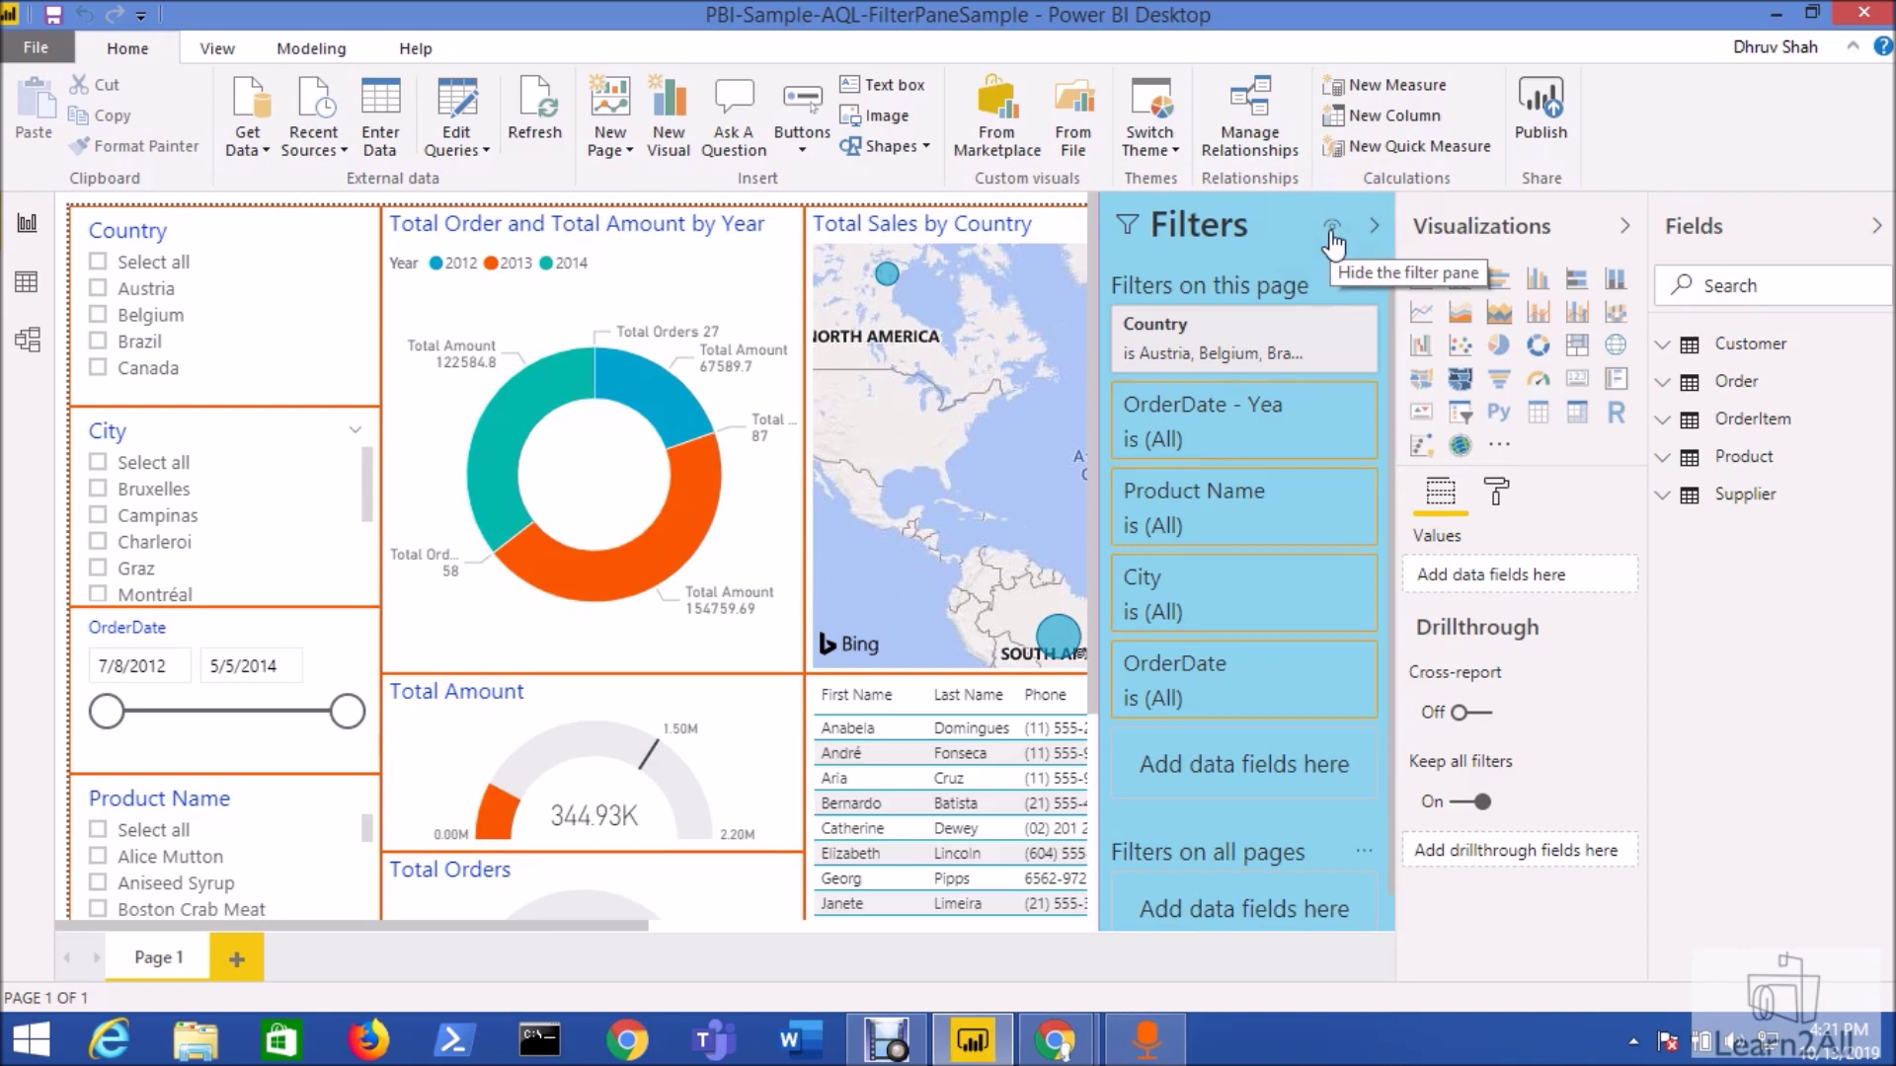
Turn off viewer visibility of the Filters pane using its header eye icon
{"action": "left_click", "coordinate": [1333, 230]}
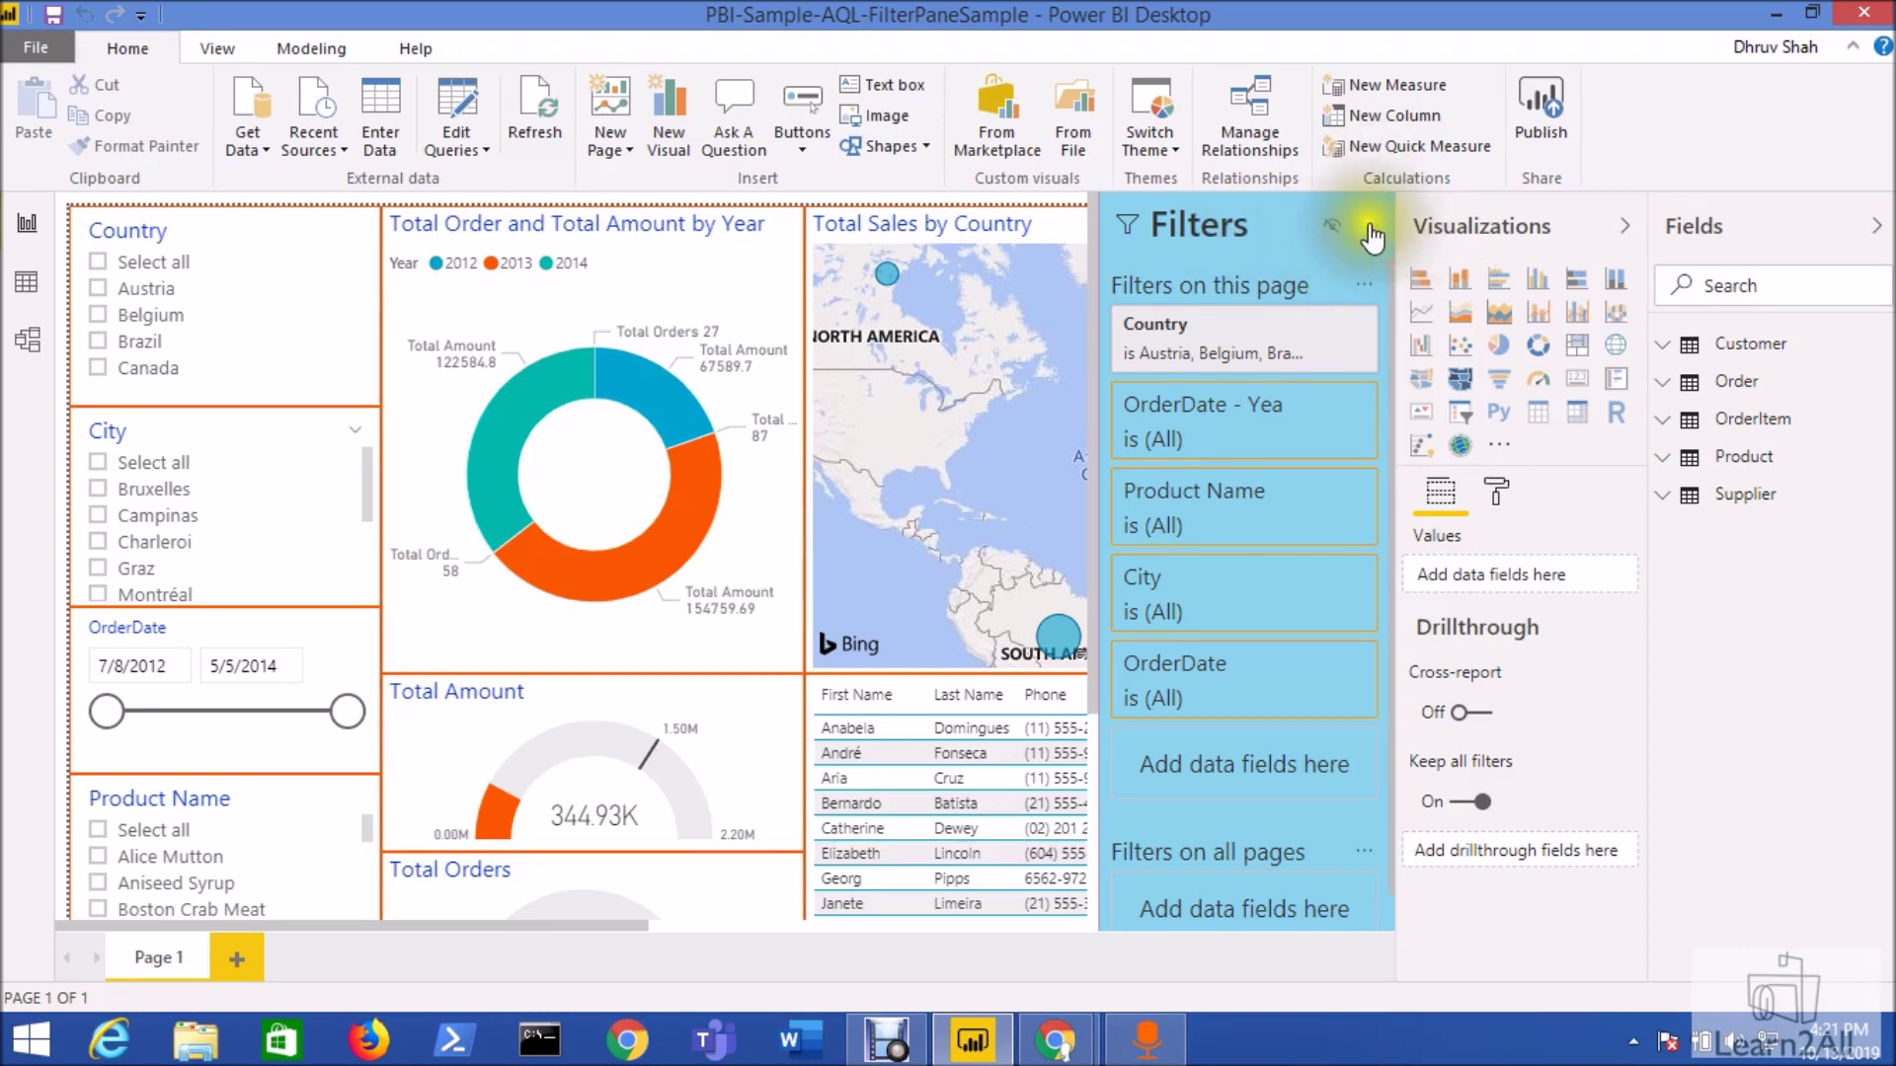
Collapse the Filters pane, then save and publish to My workspace, replacing the existing report
{"action": "left_click", "coordinate": [1374, 226]}
{"action": "left_click", "coordinate": [1540, 112]}
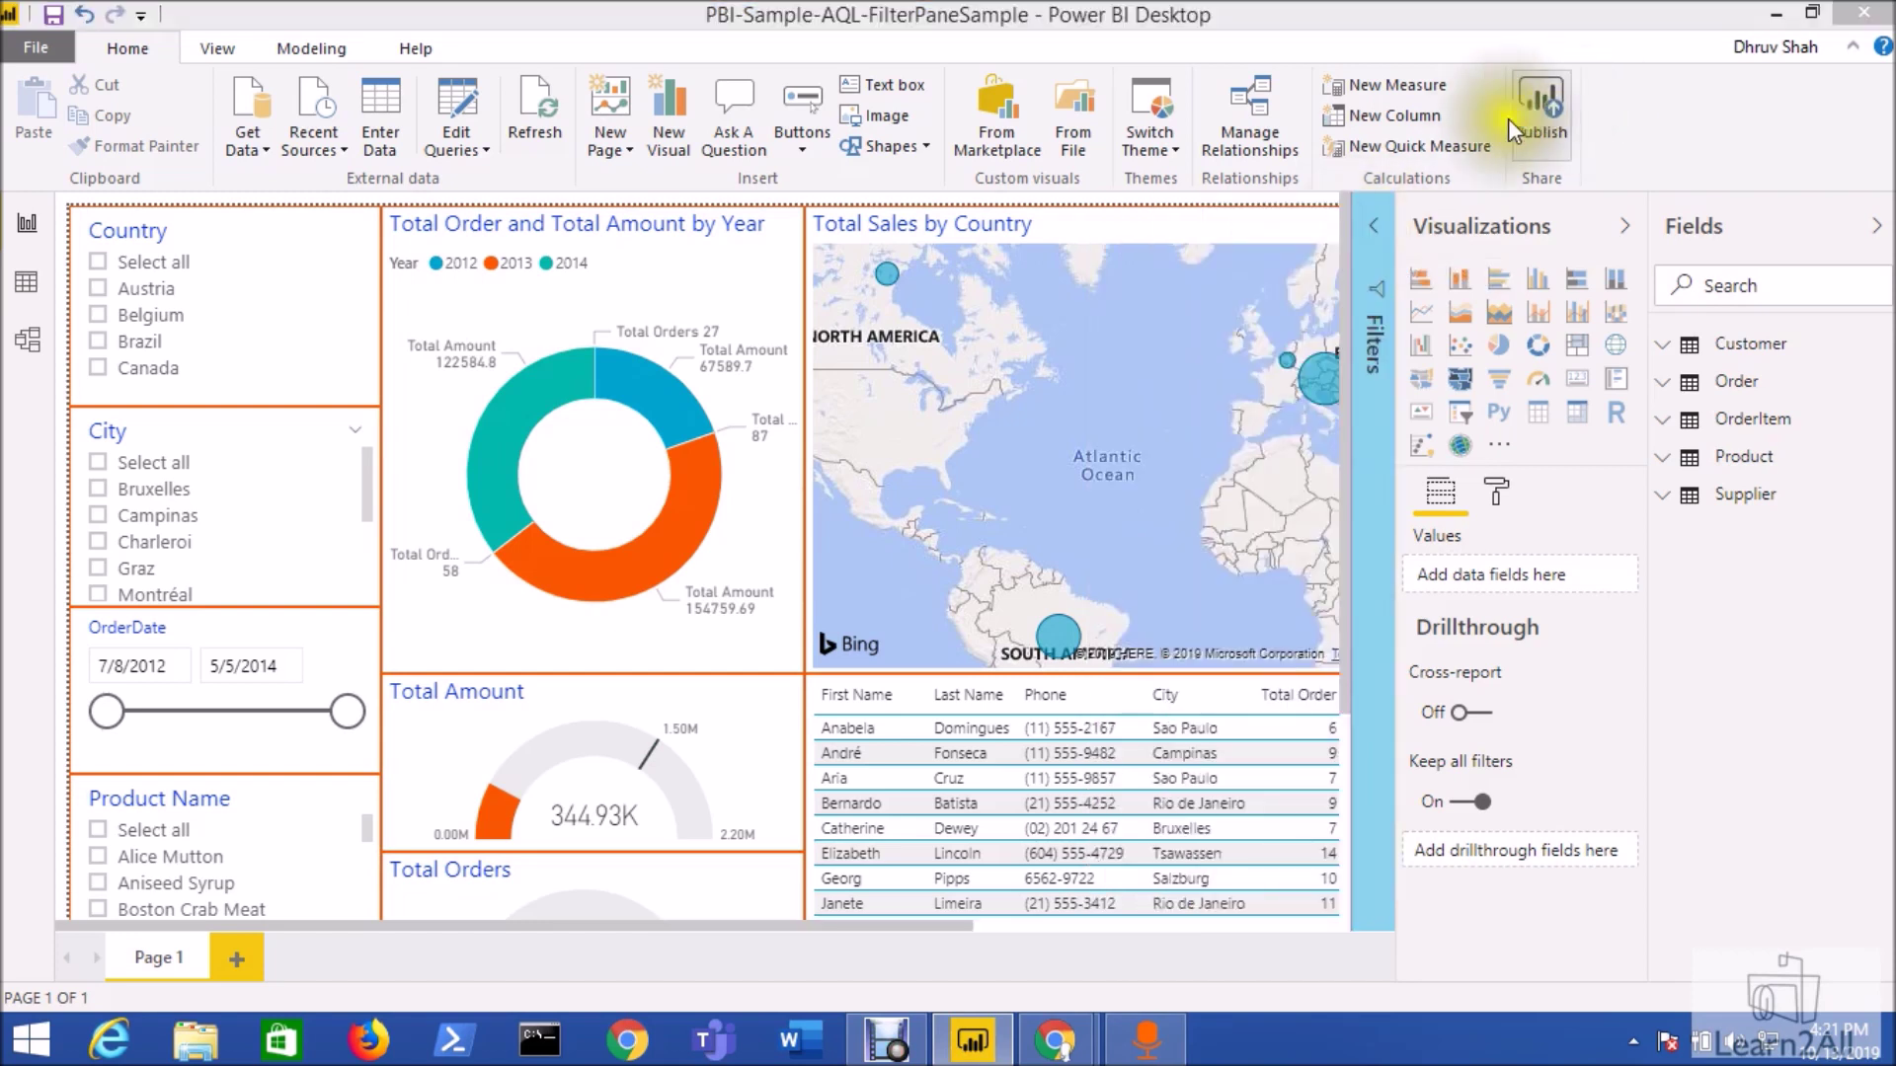
{"action": "left_click", "coordinate": [1085, 561]}
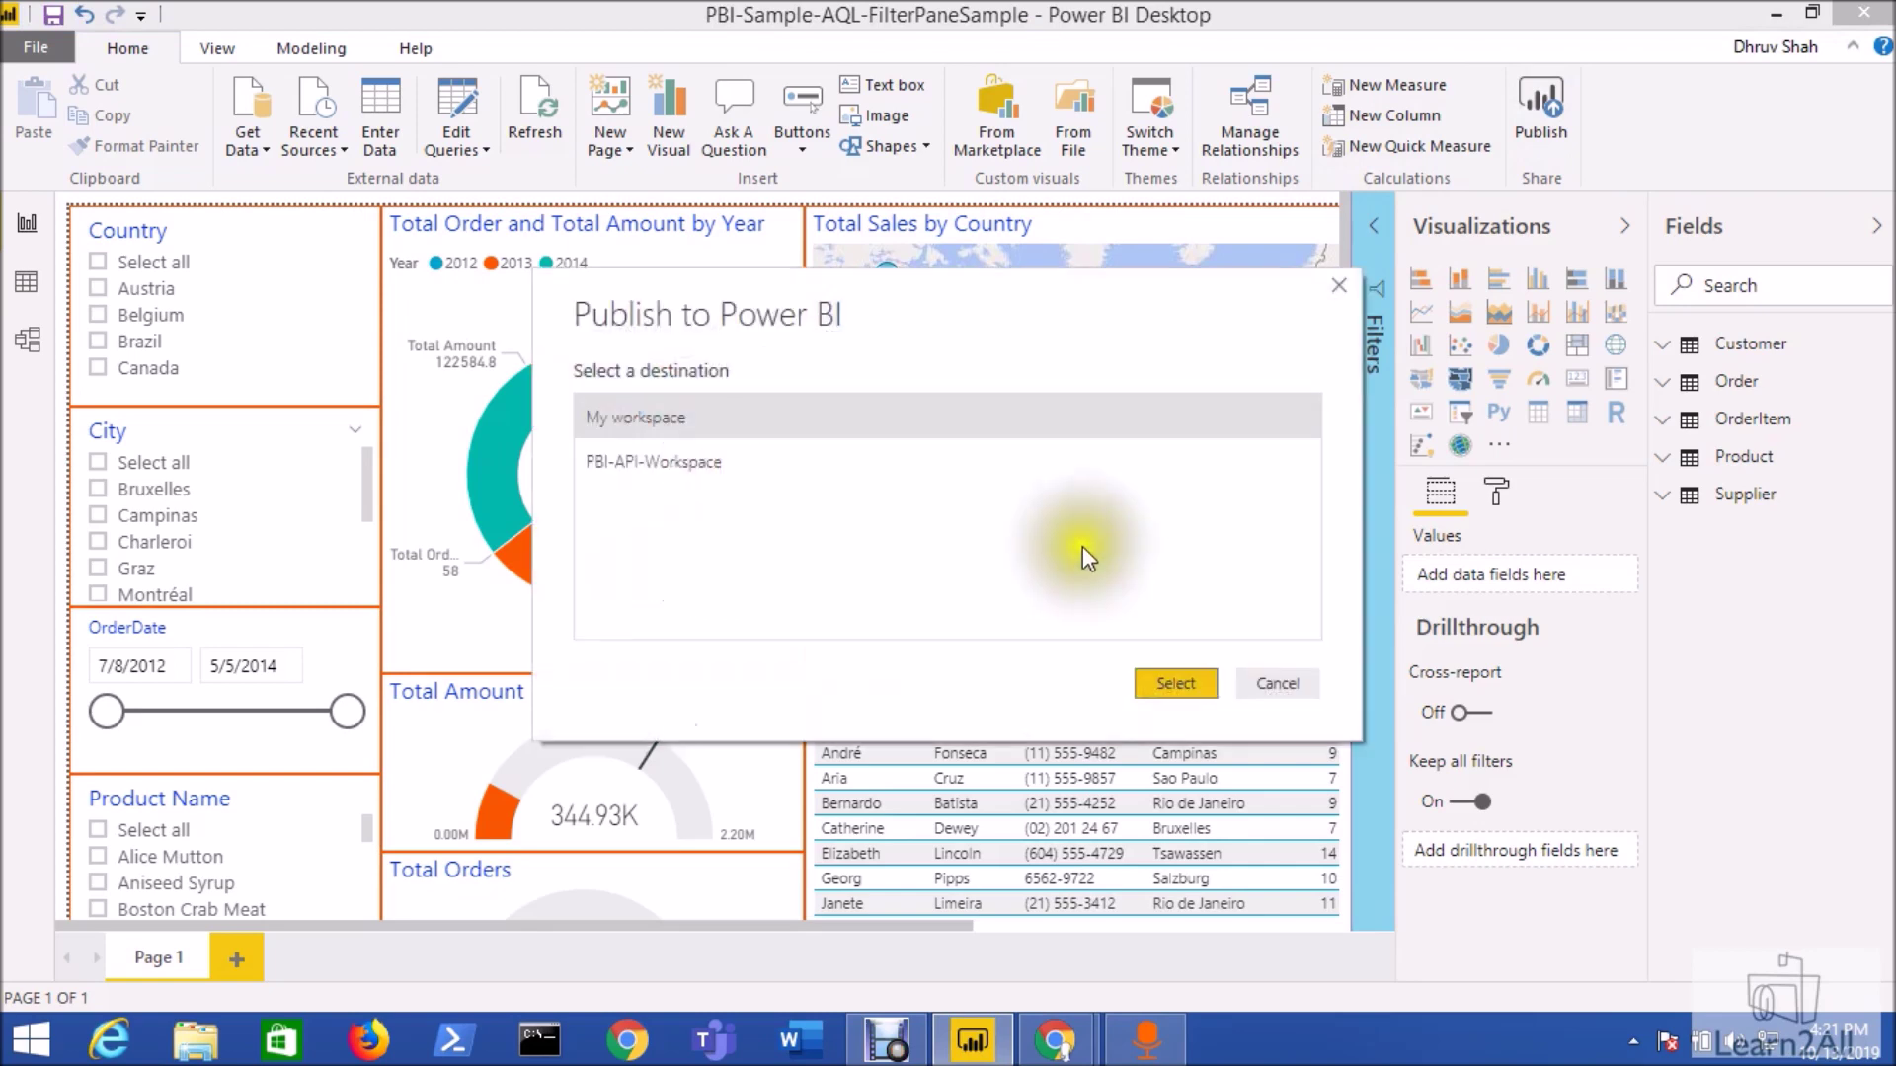
{"action": "left_click", "coordinate": [1149, 670]}
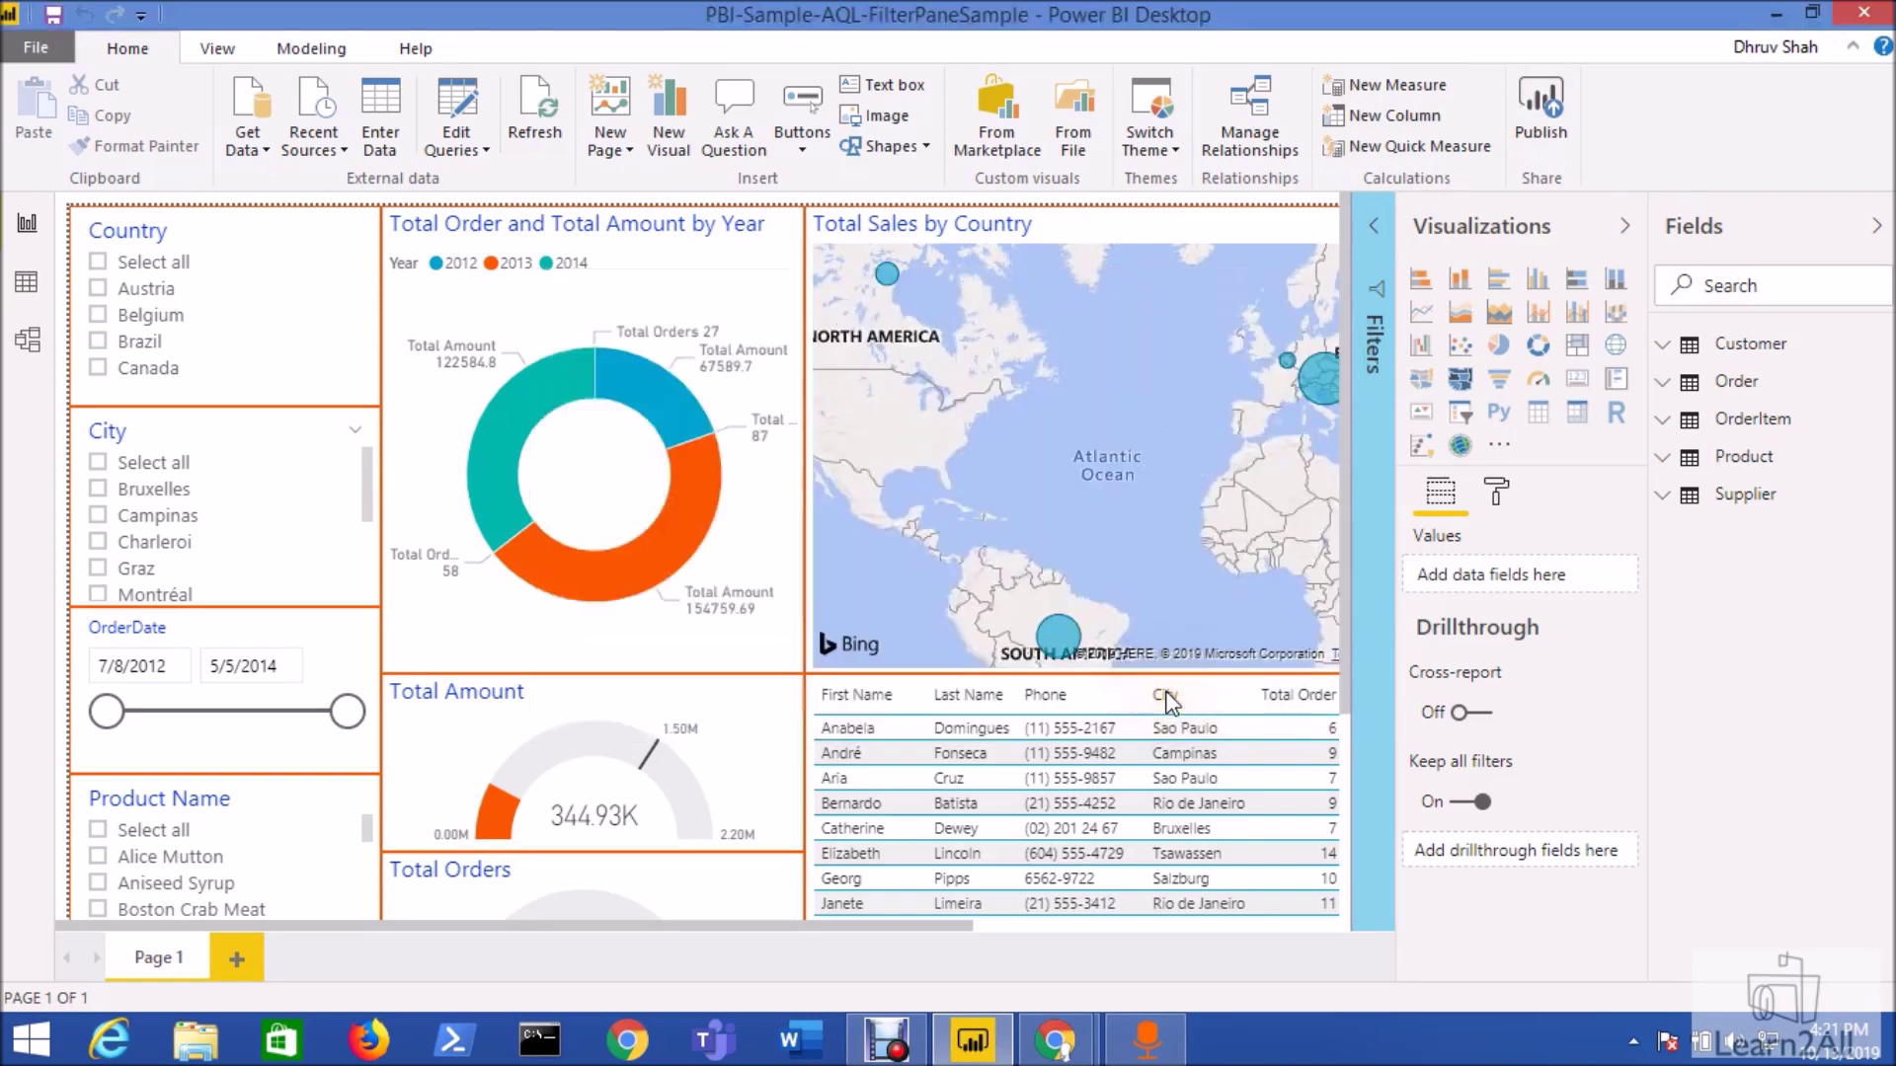
{"action": "left_click", "coordinate": [1110, 618]}
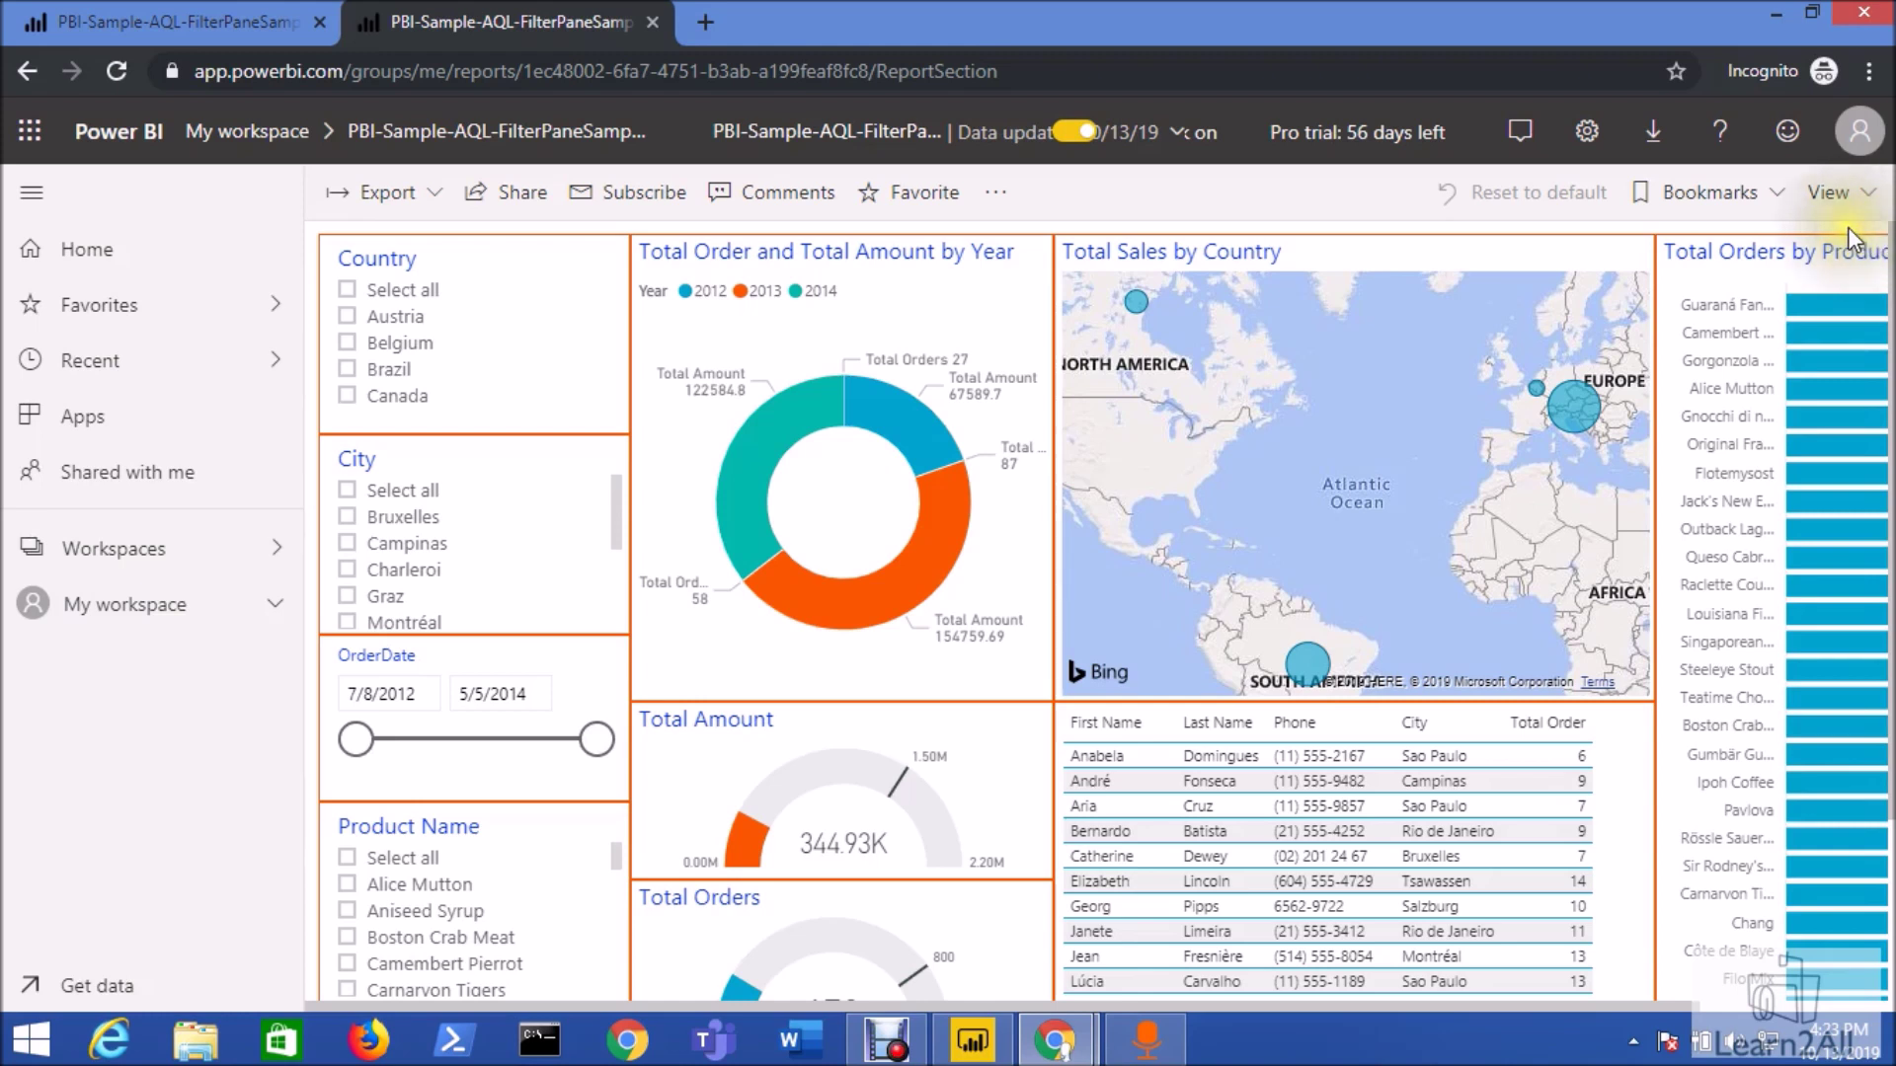
Collapse the old tab's filters pane, then compare with the republished report tab
{"action": "left_click", "coordinate": [159, 25]}
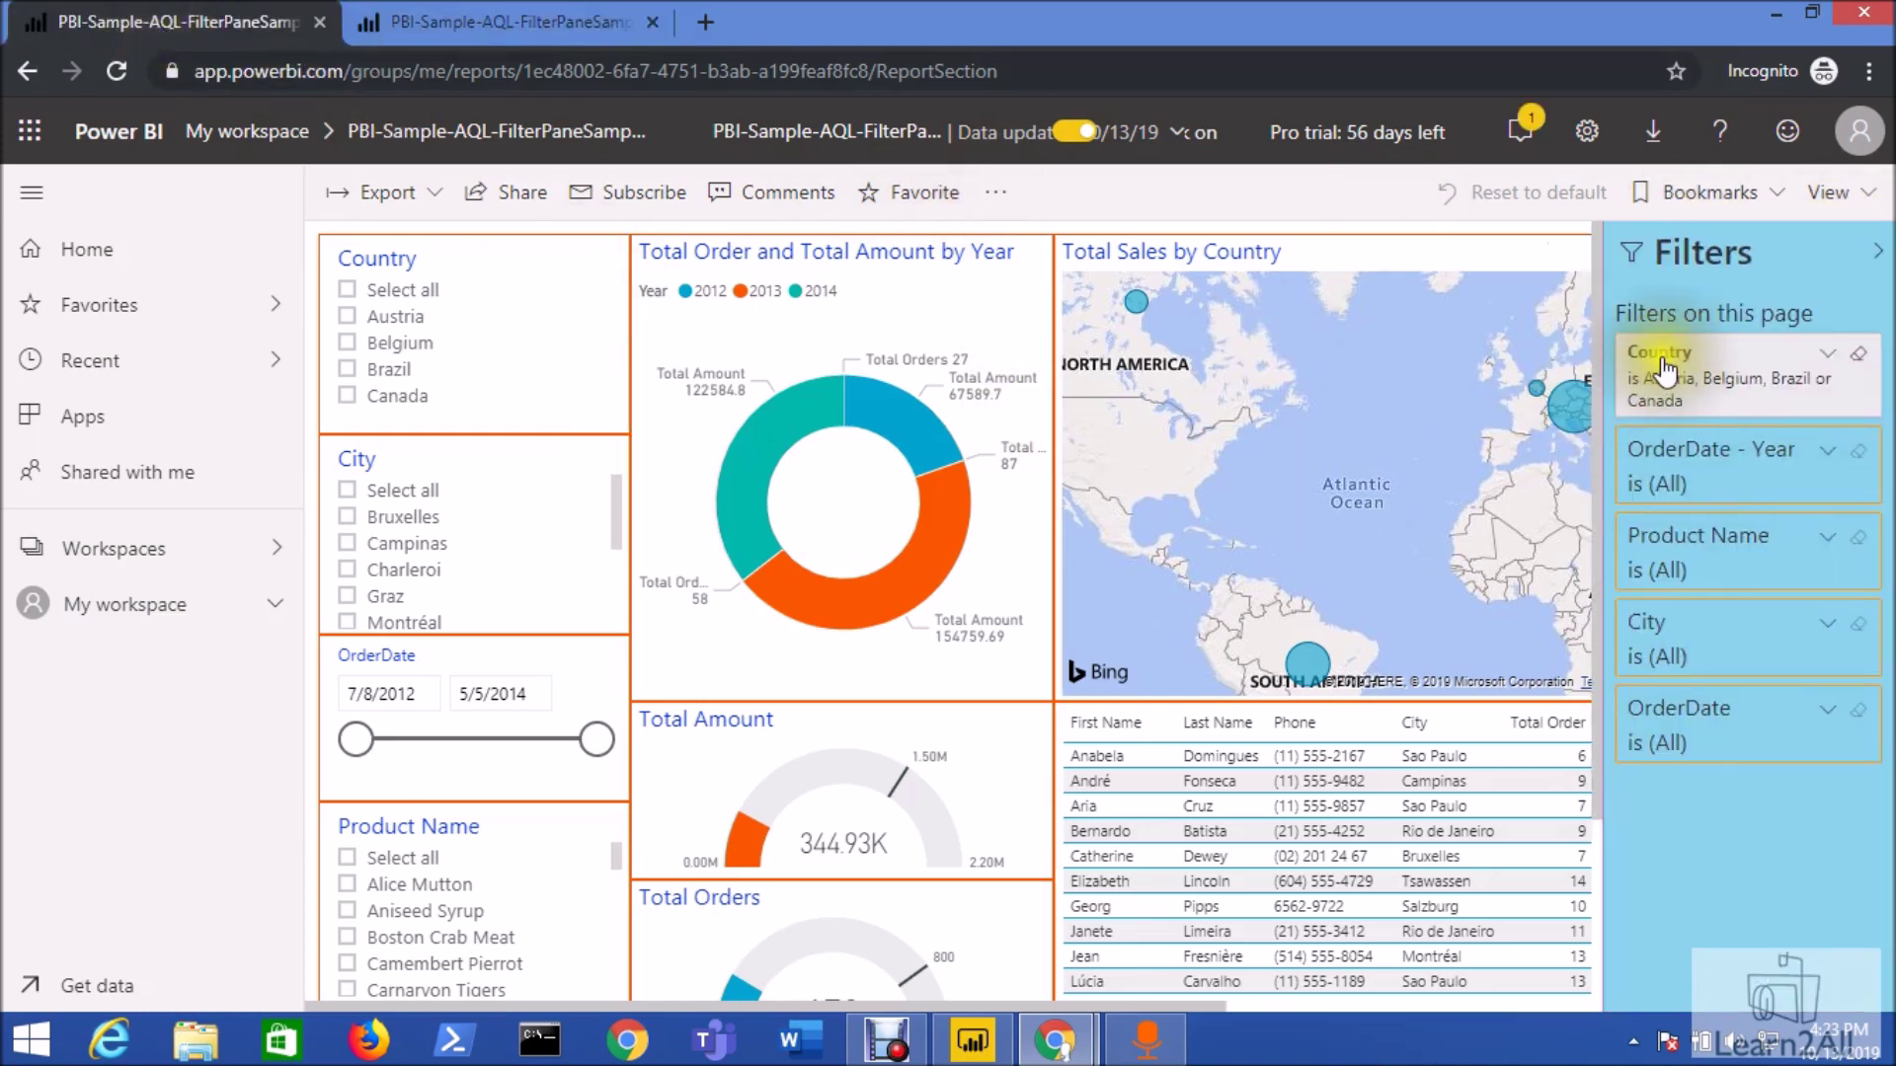
{"action": "left_click", "coordinate": [1878, 252]}
{"action": "left_click", "coordinate": [488, 23]}
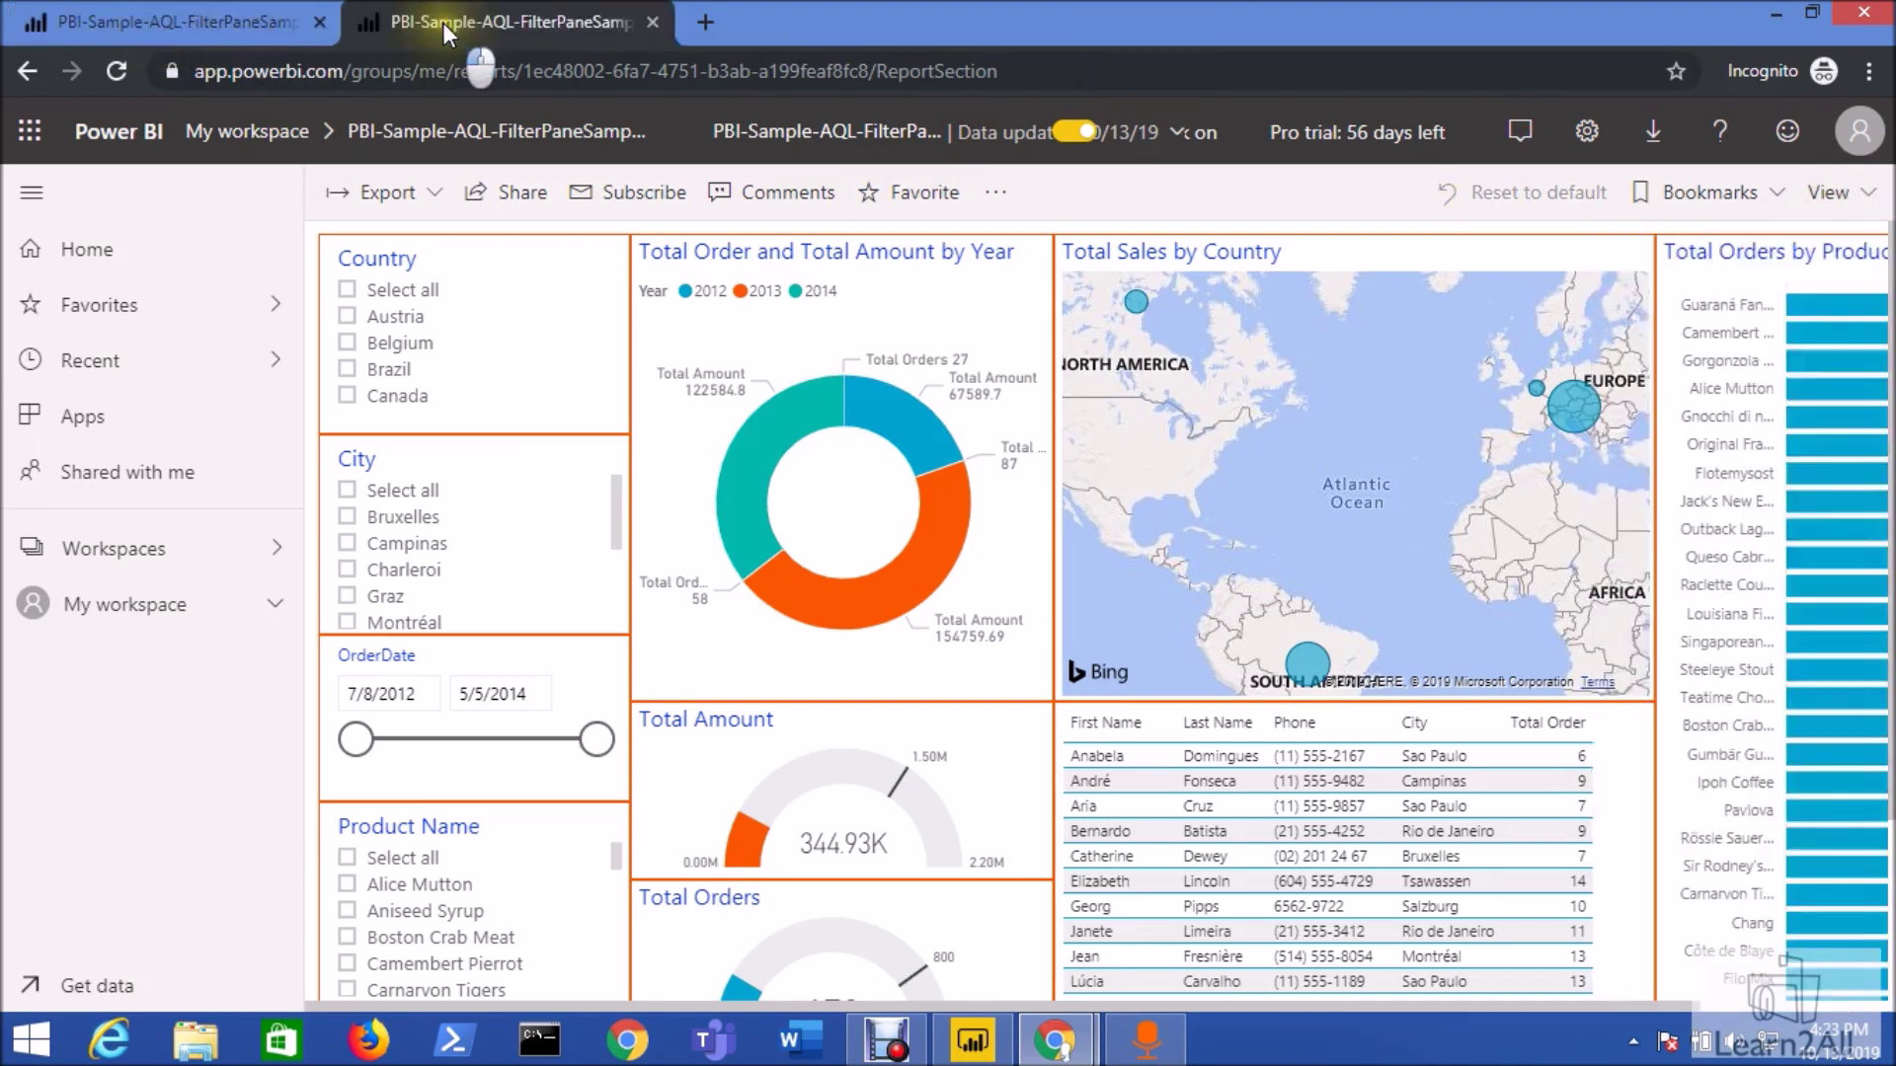